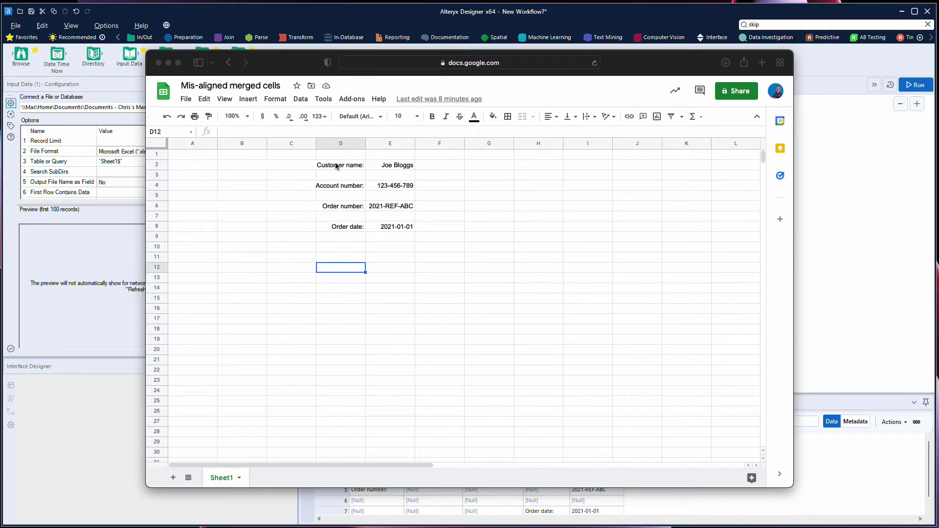
- Select the merged label cells D8, A6:D6, C4:D4 and B2:D2 together to compare their spans
{"action": "left_click", "coordinate": [349, 228], "text": "super"}
{"action": "left_click", "coordinate": [347, 206], "text": "super"}
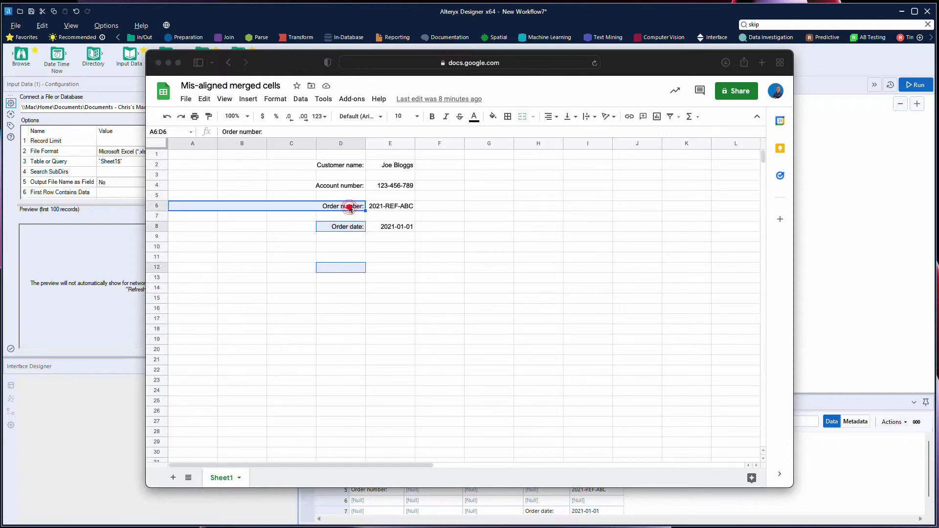
{"action": "left_click", "coordinate": [345, 187], "text": "super"}
{"action": "left_click", "coordinate": [345, 166], "text": "super"}
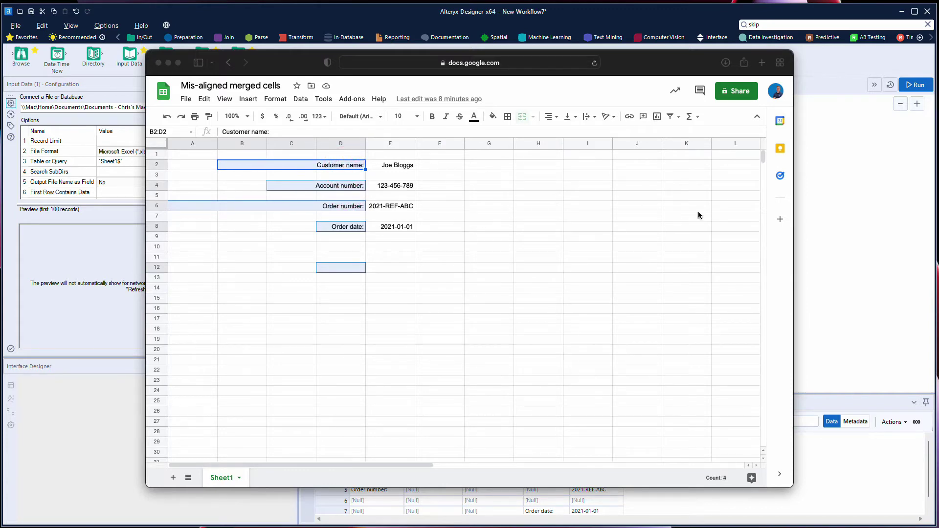
- Inspect the Input Data tool's 7 records with labels scattered across F1–F4, then return to the sheet
{"action": "left_click", "coordinate": [810, 218]}
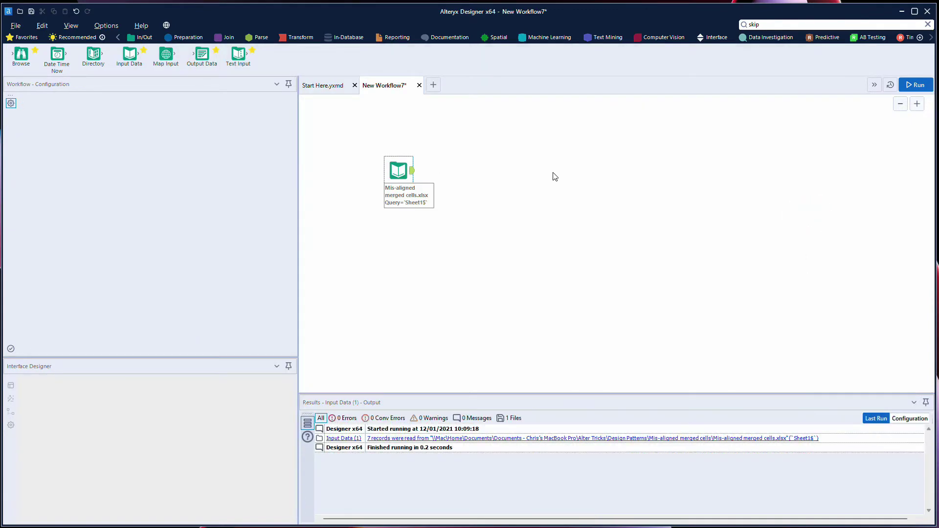
{"action": "left_click", "coordinate": [411, 172]}
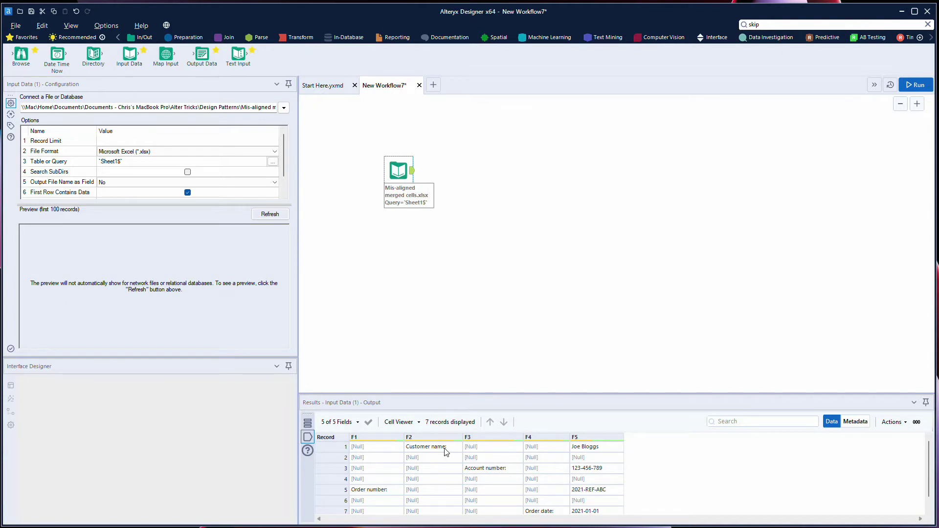
{"action": "key", "text": "super+Tab"}
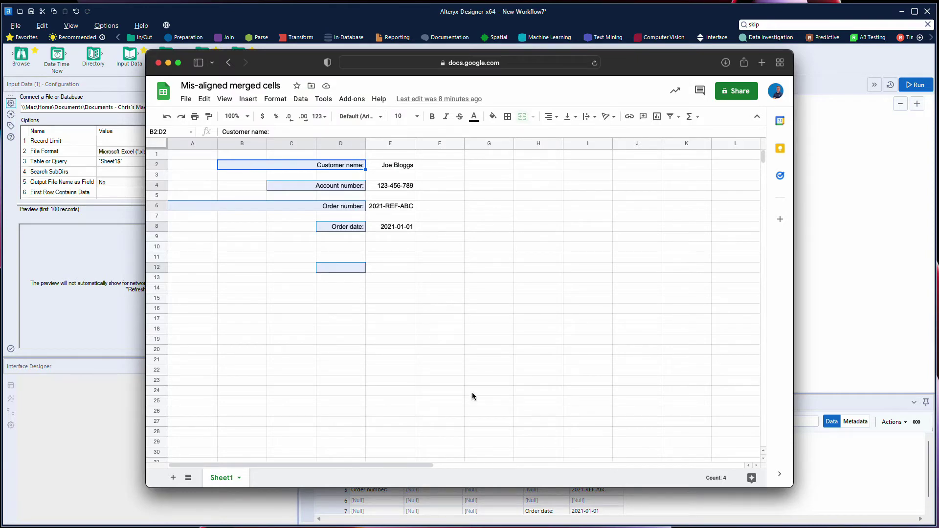
- Review the sheet's merged-cell layout again, then bring Alteryx Designer back to the front
{"action": "scroll", "coordinate": [361, 232], "scroll_direction": "down", "scroll_amount": 1}
{"action": "left_click", "coordinate": [846, 344]}
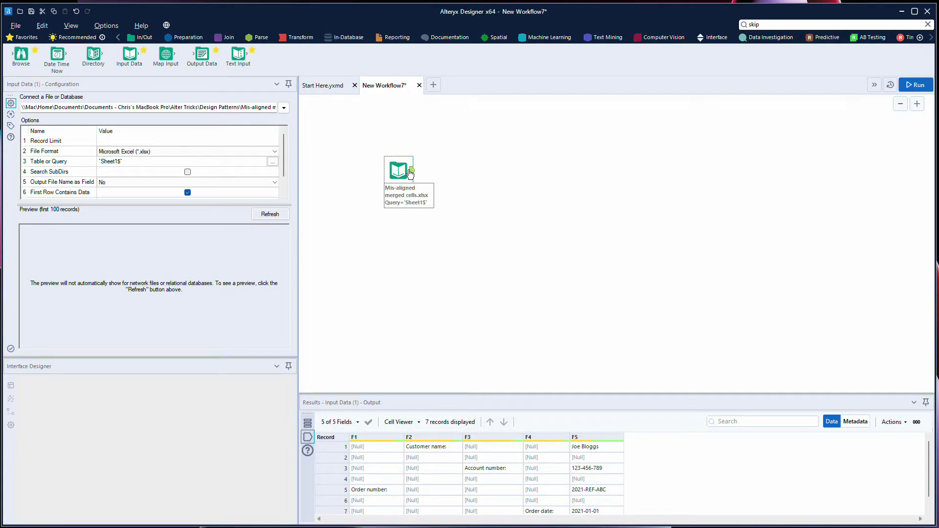
- Add a Record ID tool after the Input Data tool
{"action": "left_click", "coordinate": [762, 28]}
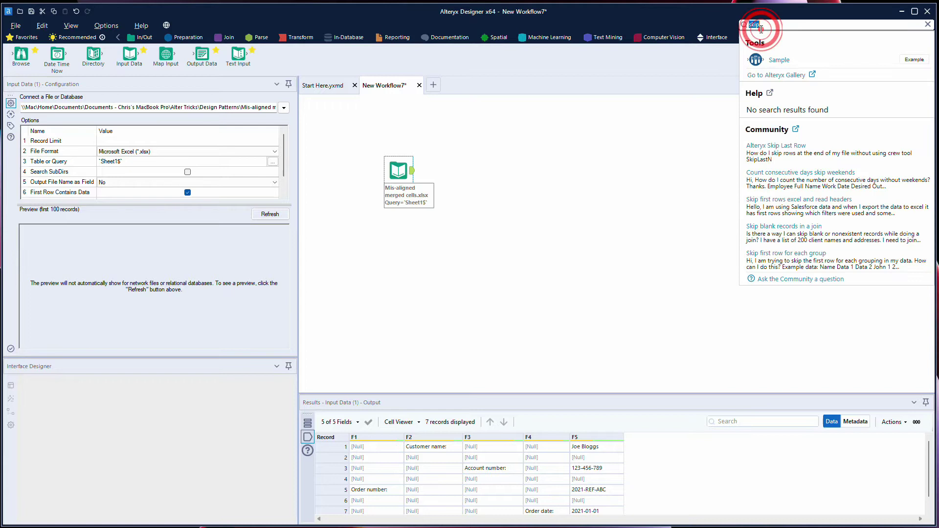
{"action": "type", "text": "record"}
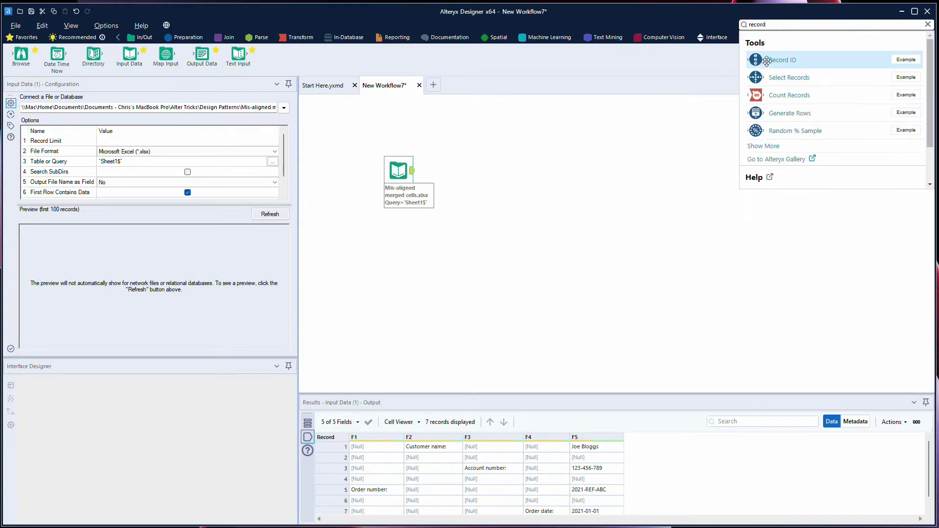
{"action": "left_click_drag", "start_coordinate": [761, 59], "coordinate": [458, 170]}
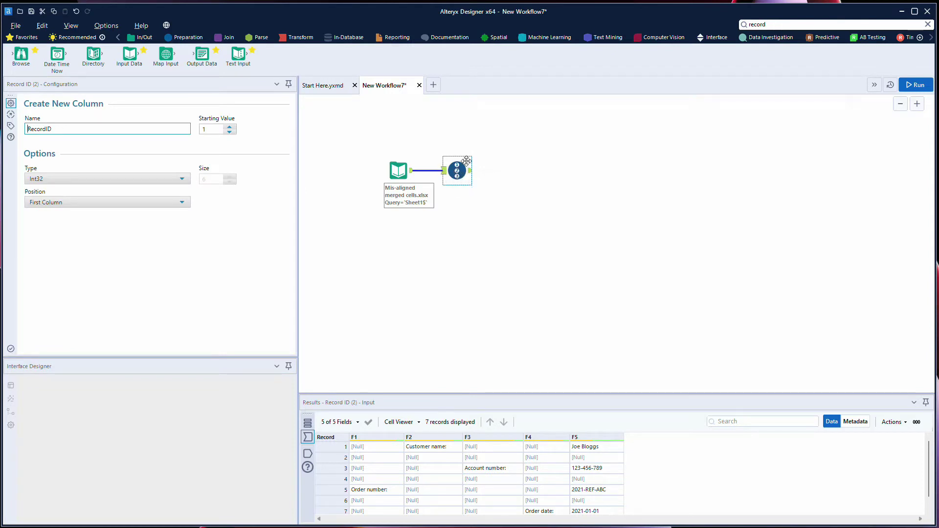
- Add a Transpose keyed on RecordID and run, giving 35 RecordID/Name/Value rows
{"action": "left_click", "coordinate": [764, 29]}
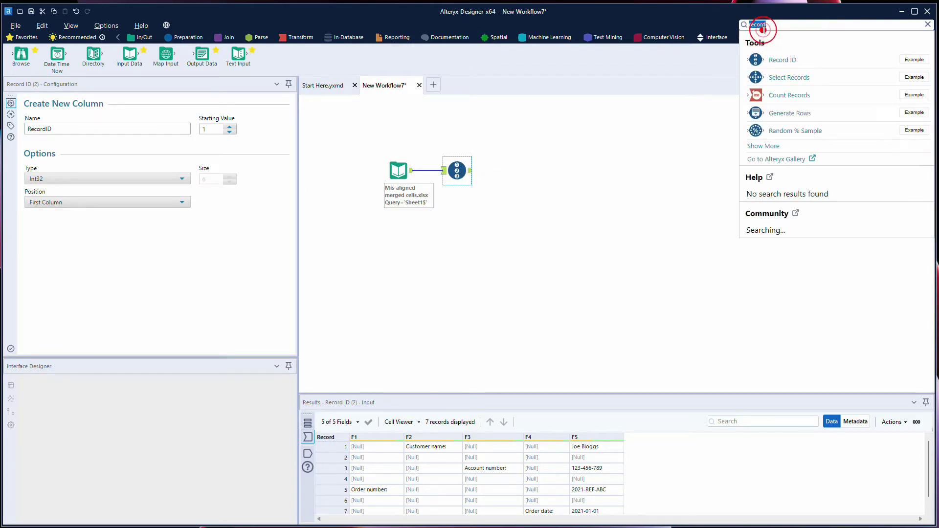
{"action": "type", "text": "tran"}
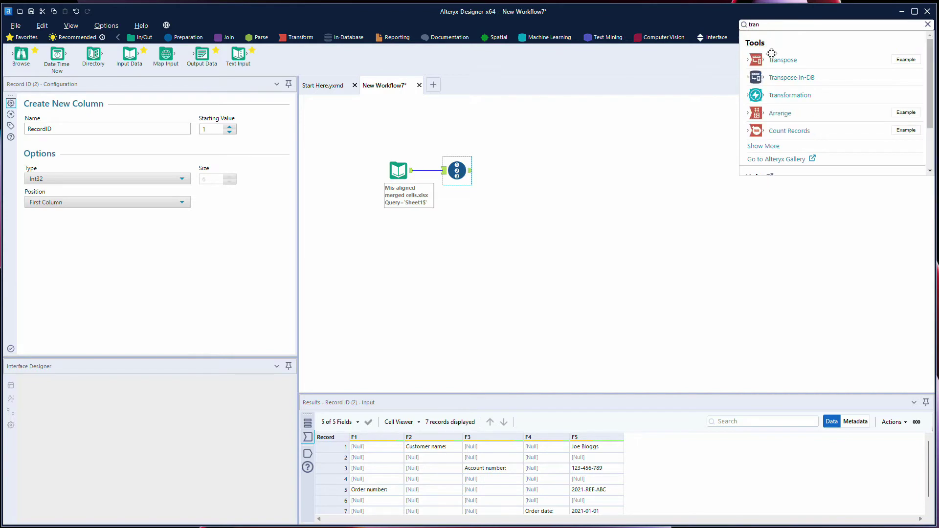
{"action": "left_click_drag", "start_coordinate": [765, 58], "coordinate": [506, 171]}
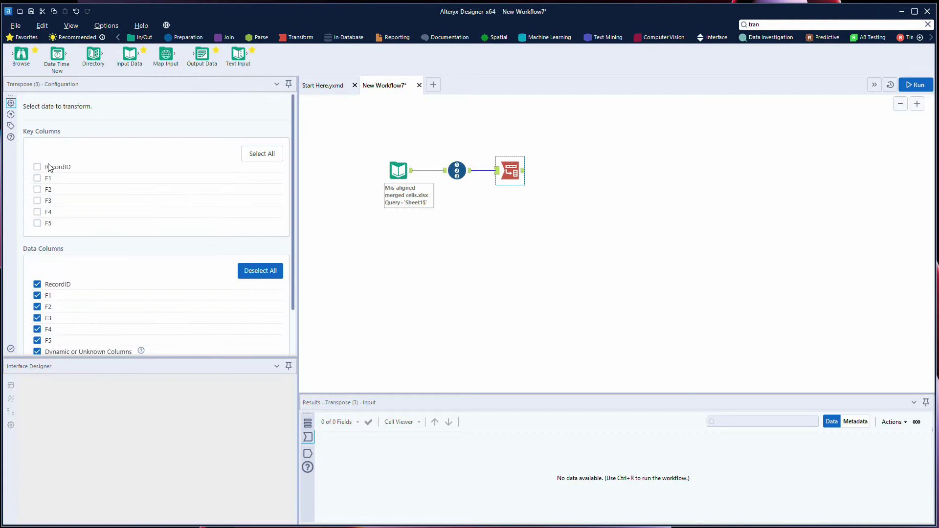
{"action": "left_click", "coordinate": [37, 167]}
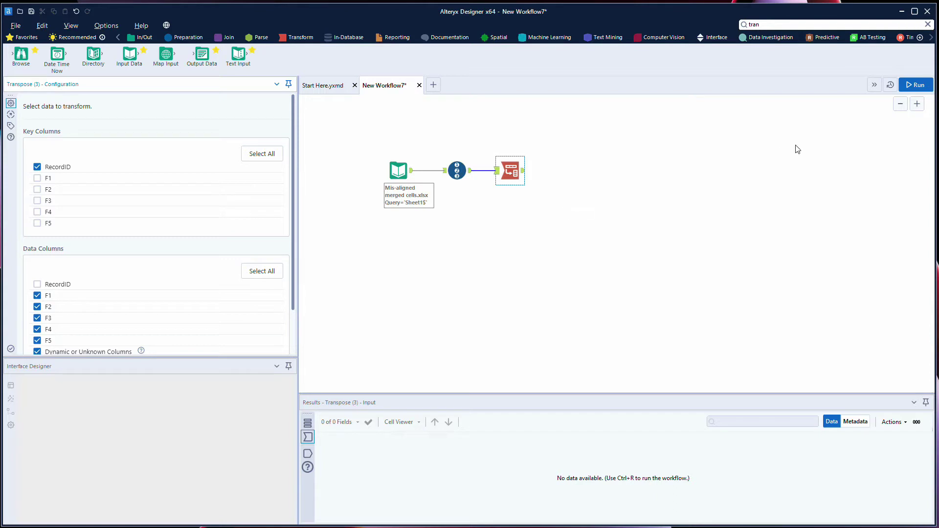
{"action": "left_click", "coordinate": [916, 87]}
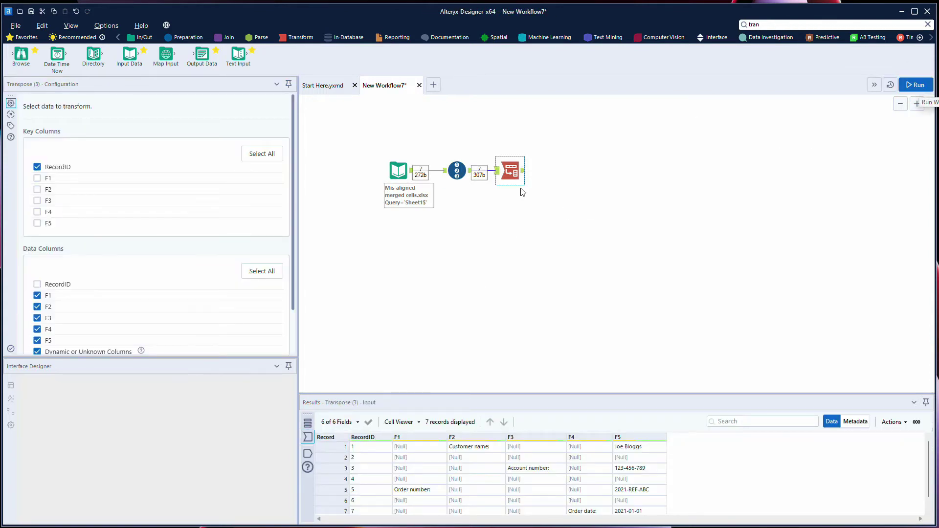
{"action": "left_click", "coordinate": [524, 176]}
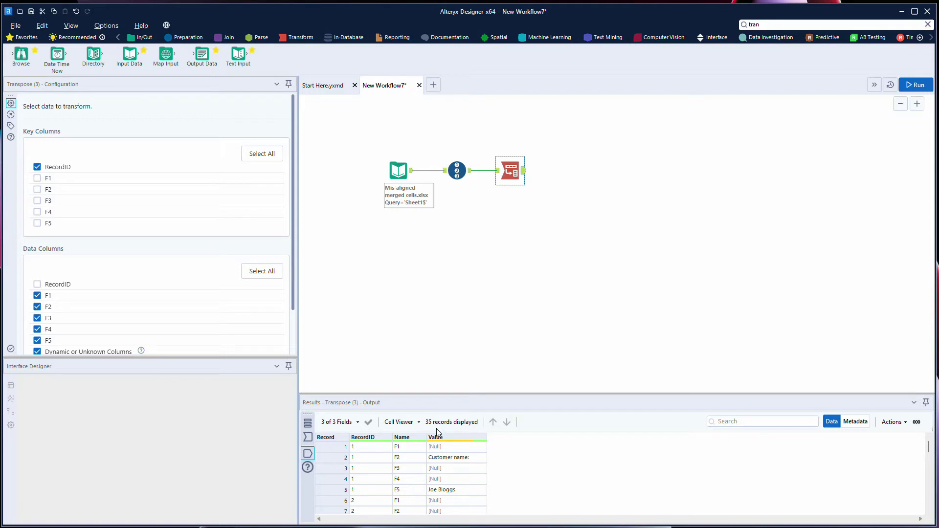
- Add a Filter after Transpose with Value 'Is not null' and run, leaving 8 True records
{"action": "left_click", "coordinate": [756, 25]}
{"action": "type", "text": "filte"}
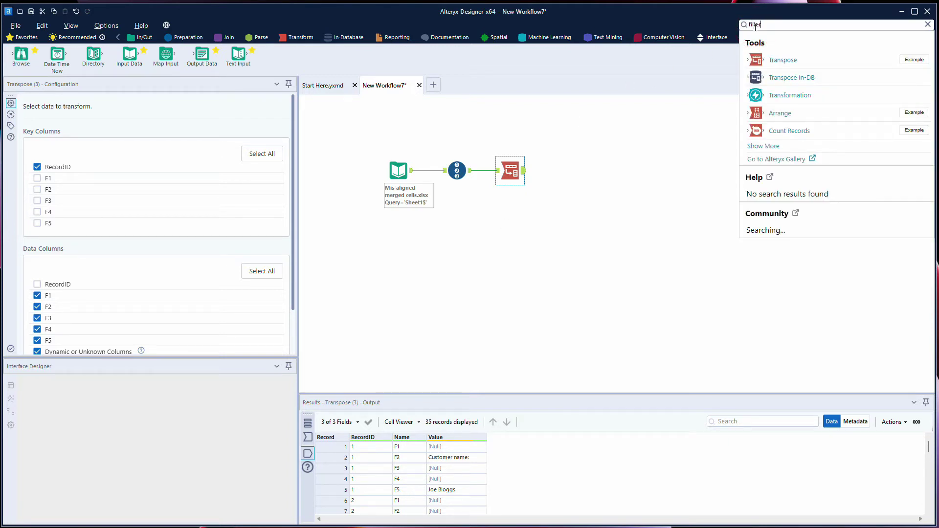
{"action": "left_click_drag", "start_coordinate": [769, 75], "coordinate": [559, 171]}
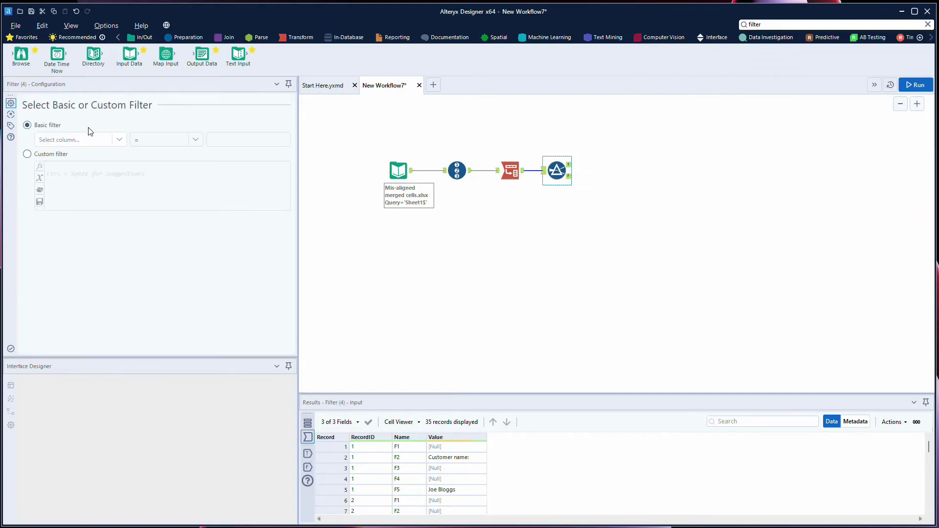
{"action": "left_click", "coordinate": [86, 138]}
{"action": "left_click", "coordinate": [70, 170]}
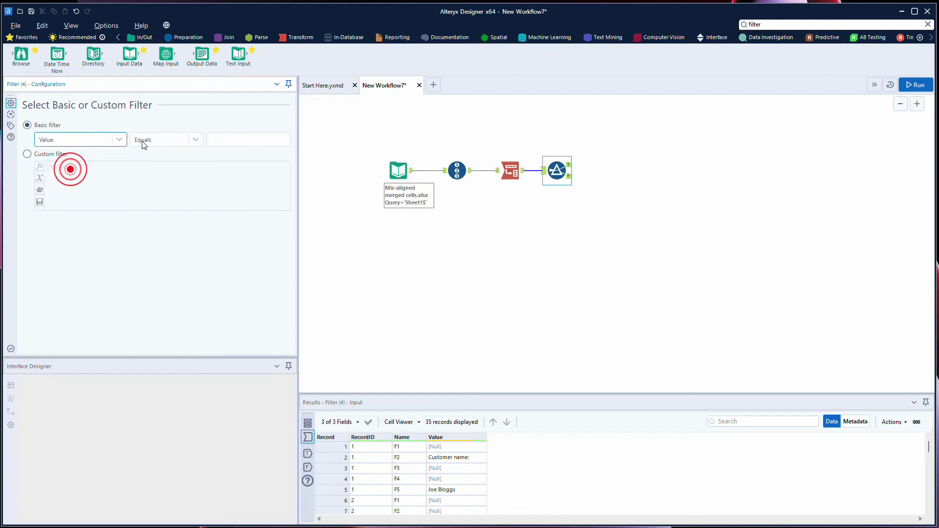
{"action": "left_click", "coordinate": [161, 142]}
{"action": "left_click", "coordinate": [169, 225]}
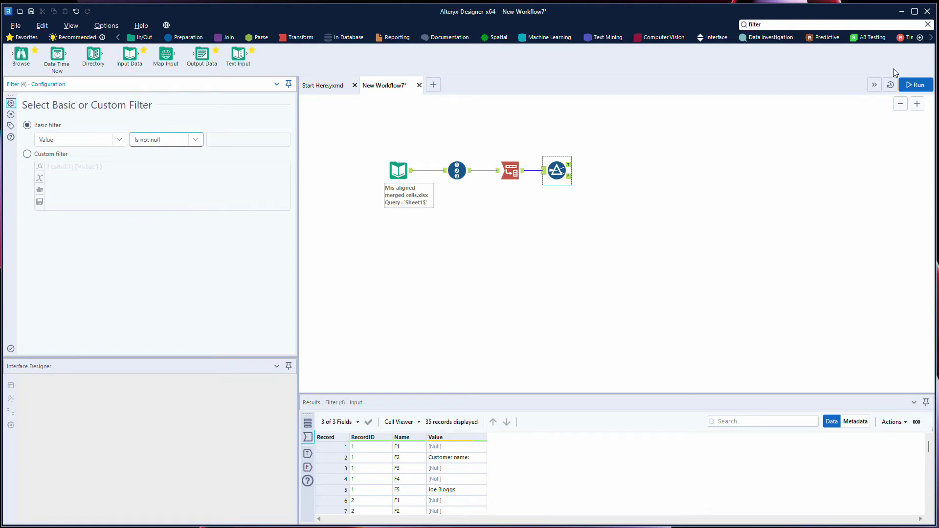
{"action": "left_click", "coordinate": [912, 85]}
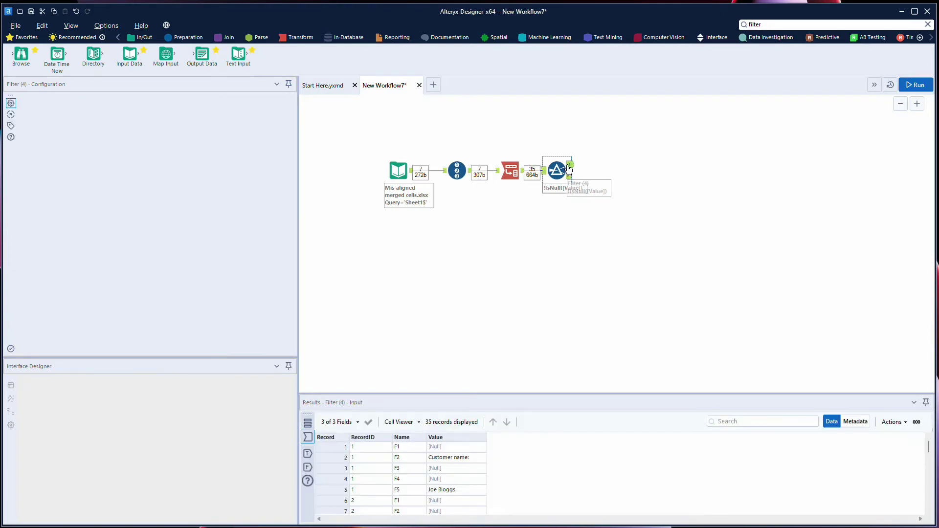
{"action": "left_click", "coordinate": [569, 165]}
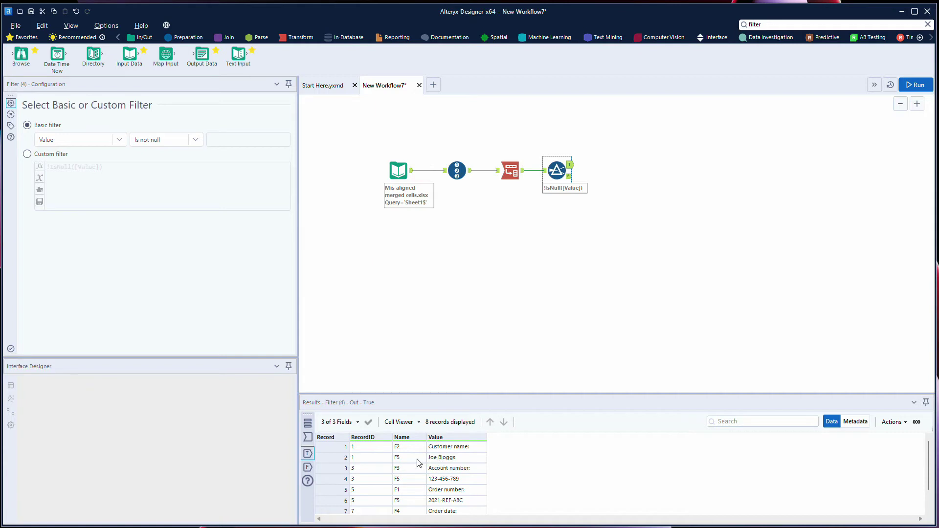
- Add a Summarize tool on the Filter's True output, grouping by RecordID
{"action": "left_click", "coordinate": [769, 24]}
{"action": "type", "text": "summ"}
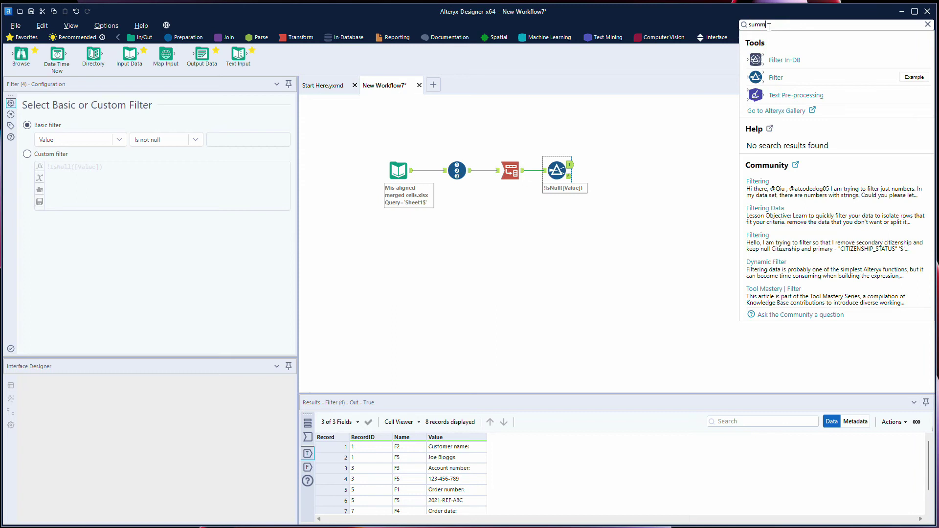
{"action": "left_click_drag", "start_coordinate": [764, 77], "coordinate": [604, 165]}
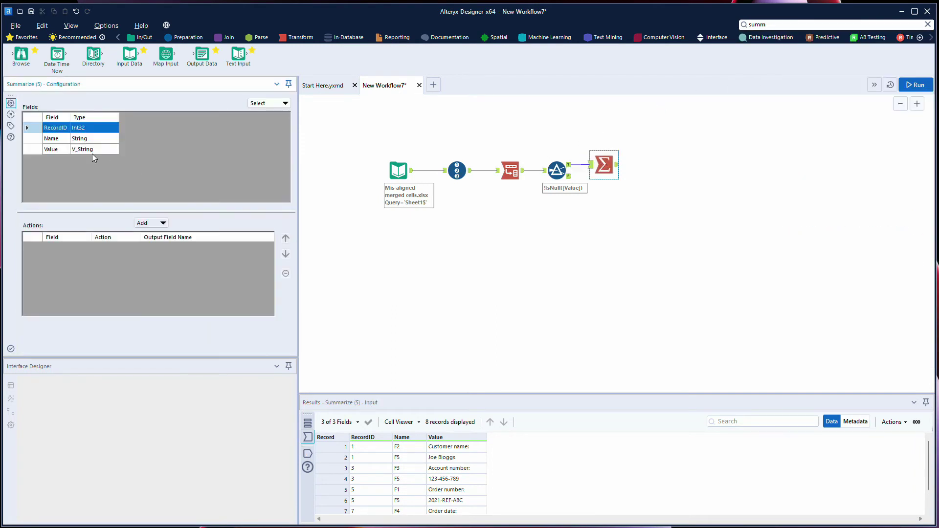
{"action": "left_click", "coordinate": [149, 222]}
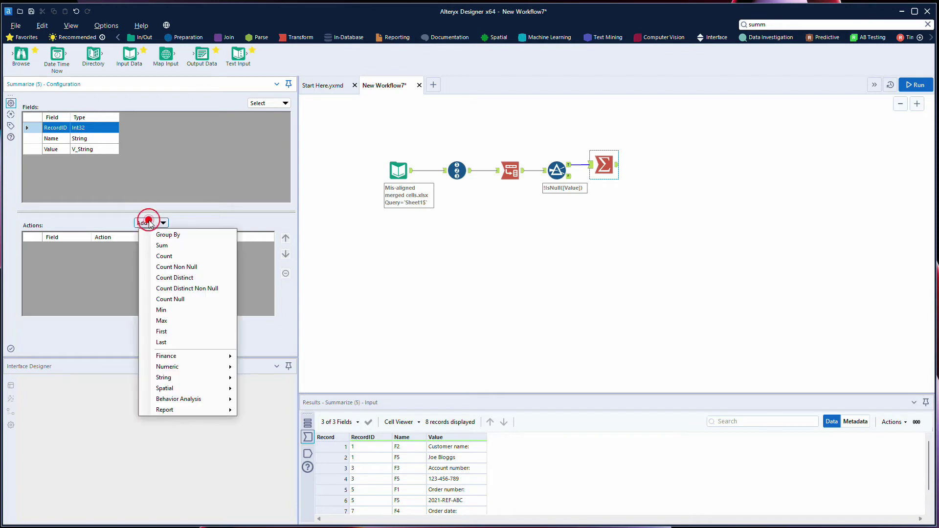
{"action": "left_click", "coordinate": [154, 234]}
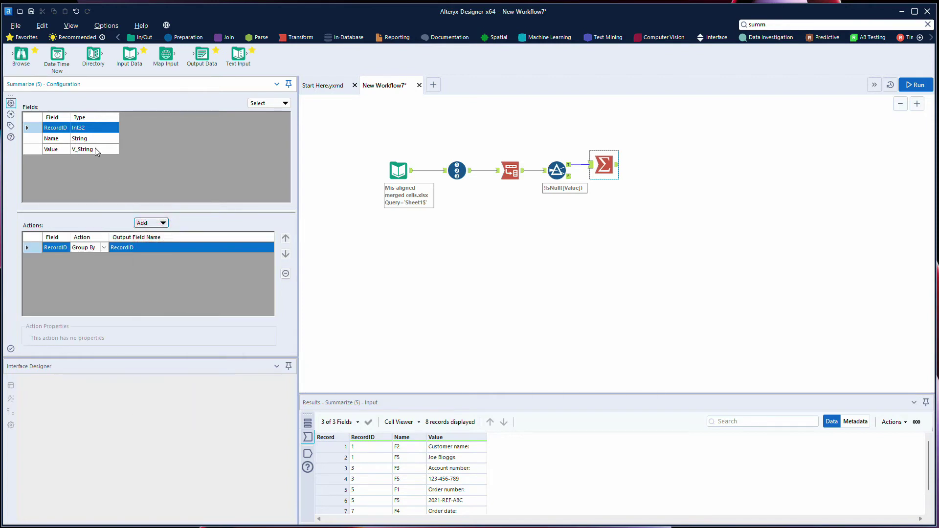
- Concatenate Value within each group, set the separator, and run to get 4 Concat_Value rows
{"action": "left_click", "coordinate": [95, 150]}
{"action": "left_click", "coordinate": [157, 224]}
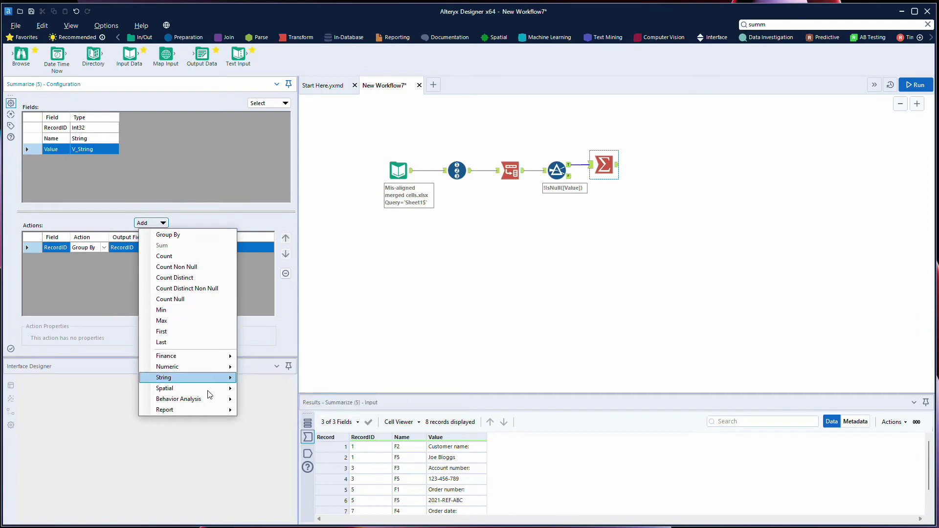
{"action": "mouse_move", "coordinate": [221, 379]}
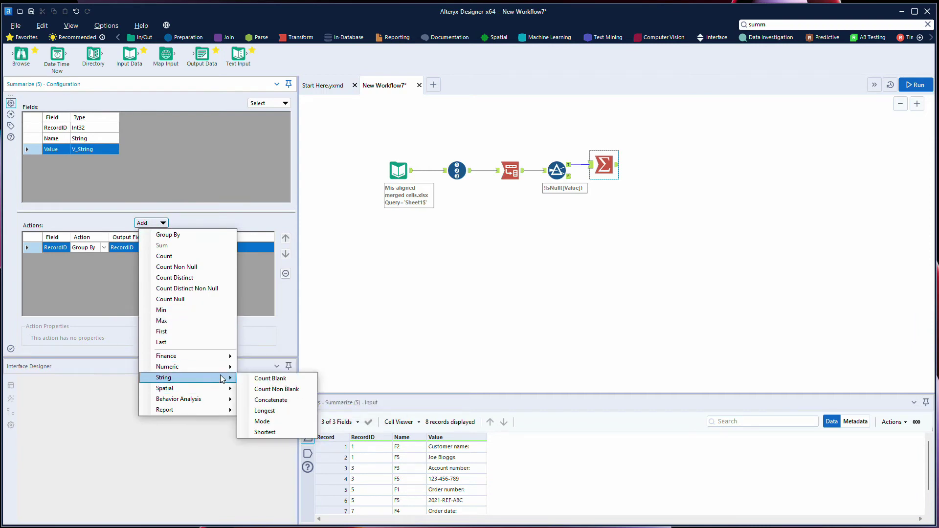
{"action": "left_click", "coordinate": [264, 400]}
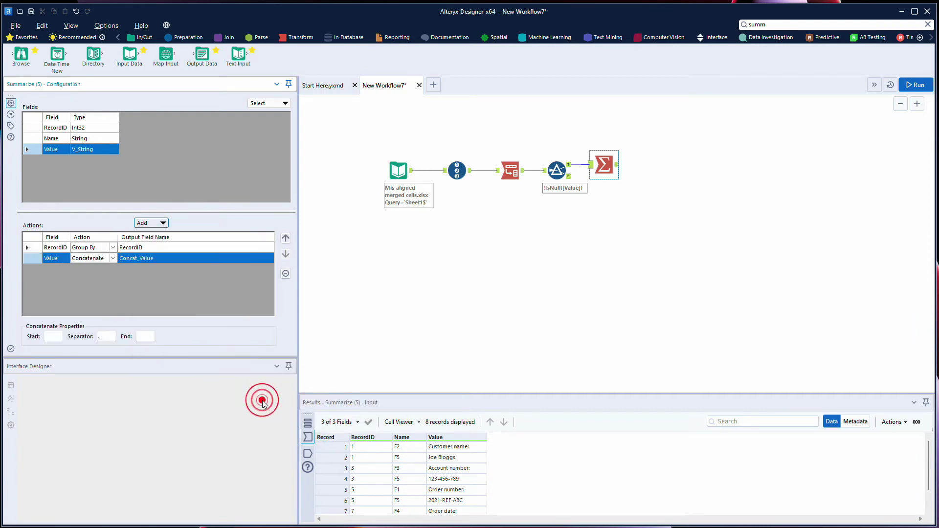
{"action": "left_click", "coordinate": [109, 336]}
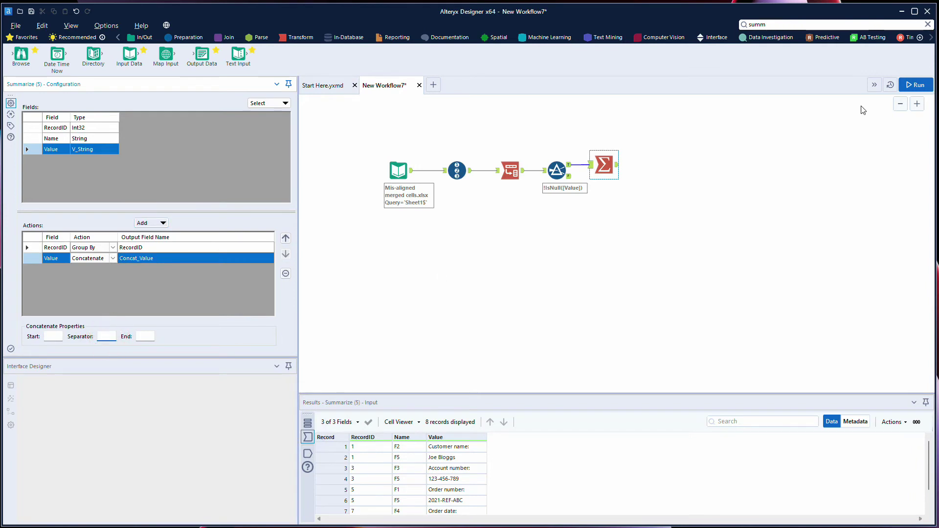
{"action": "left_click", "coordinate": [911, 85]}
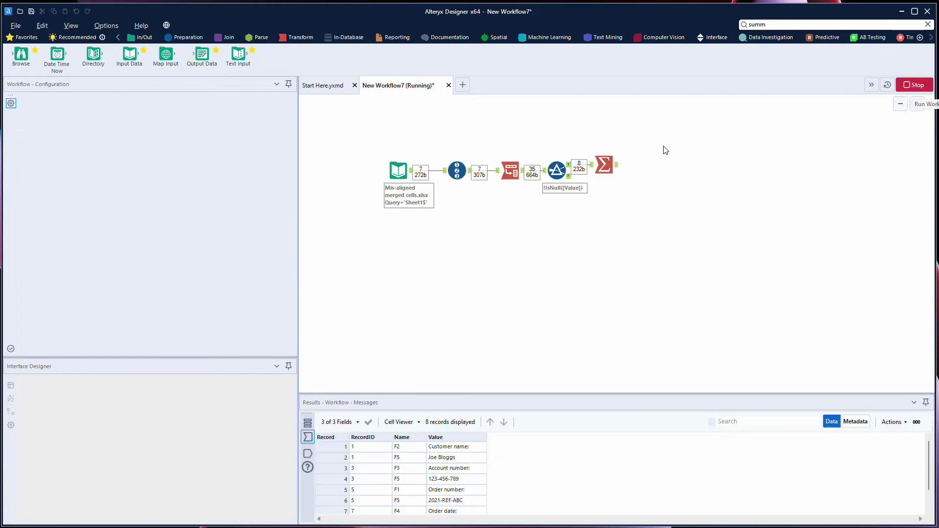
{"action": "left_click", "coordinate": [618, 166]}
{"action": "left_click", "coordinate": [617, 165]}
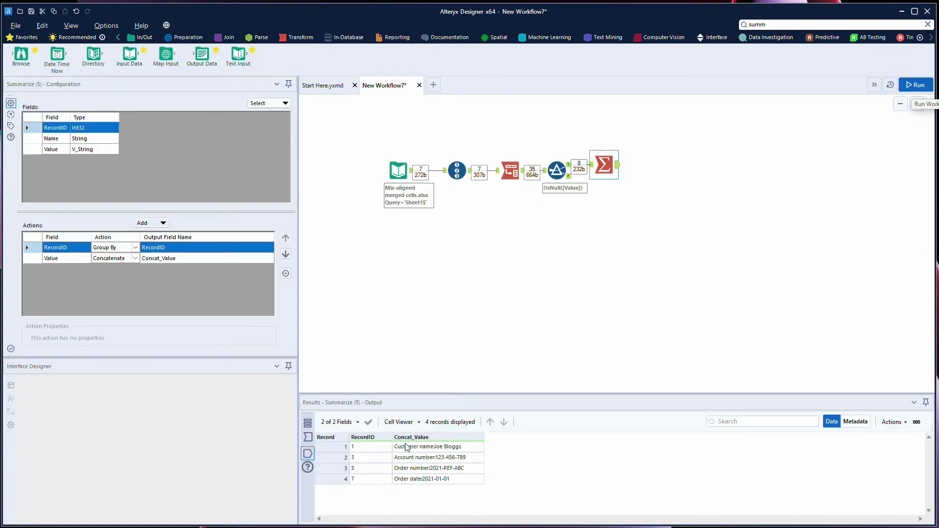
- Add Text To Columns after Summarize, splitting Concat_Value on ':' into 2 columns, and run
{"action": "left_click", "coordinate": [779, 23]}
{"action": "type", "text": "text"}
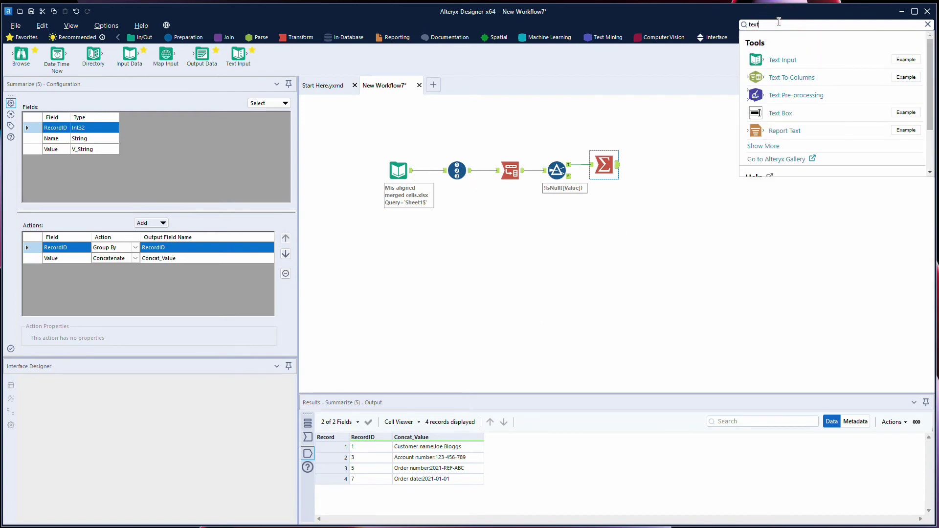
{"action": "left_click_drag", "start_coordinate": [784, 79], "coordinate": [656, 165]}
{"action": "left_click", "coordinate": [164, 139]}
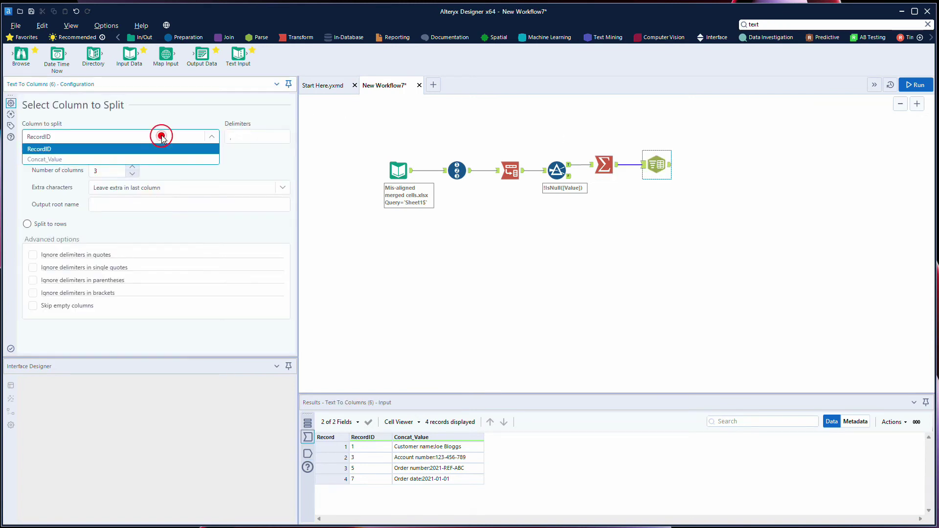
{"action": "left_click", "coordinate": [146, 155]}
{"action": "left_click", "coordinate": [242, 135]}
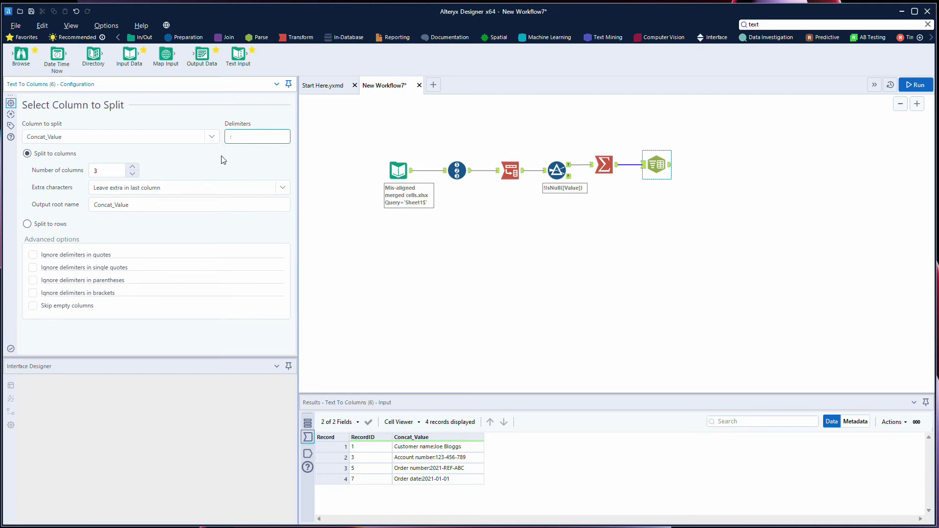
{"action": "left_click", "coordinate": [132, 173]}
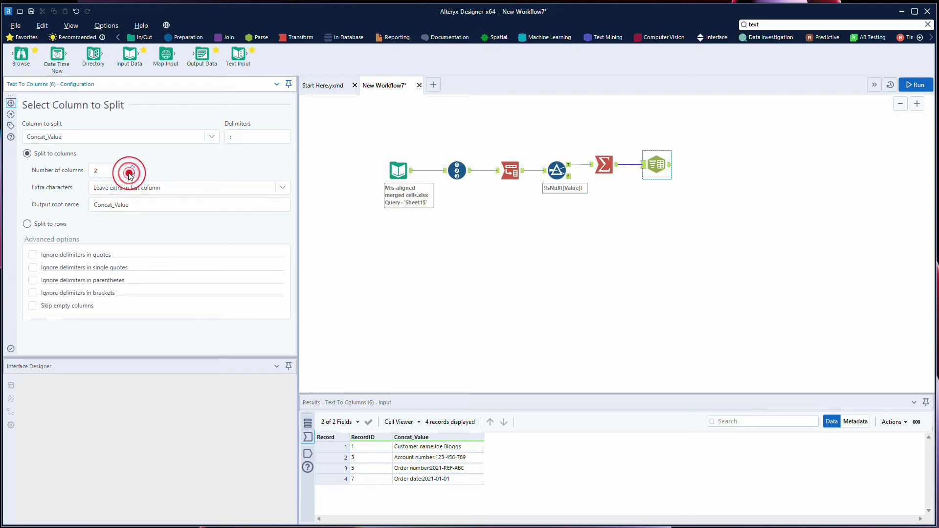
{"action": "left_click", "coordinate": [916, 84]}
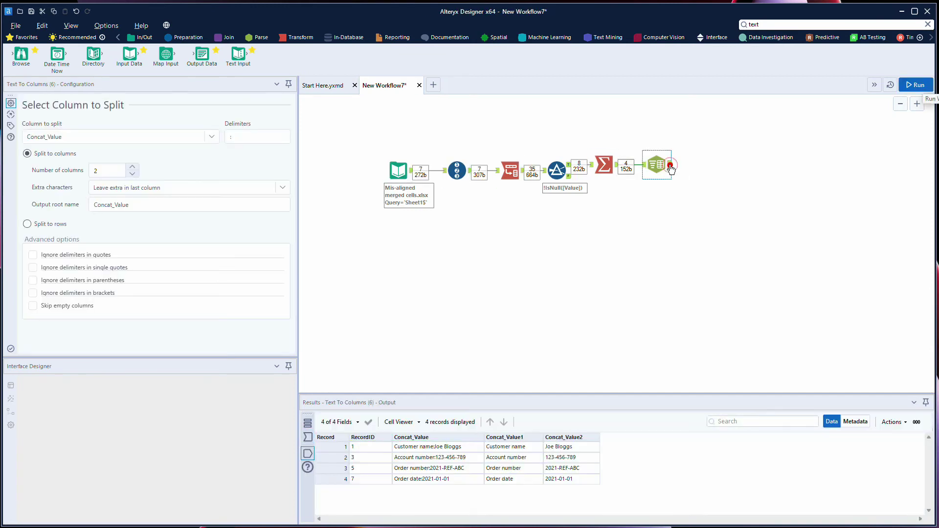
- Add a Select after Text To Columns: rename Concat_Value1 'Key', Concat_Value2 'Value'; uncheck RecordID, Concat_Value
{"action": "left_click", "coordinate": [748, 24]}
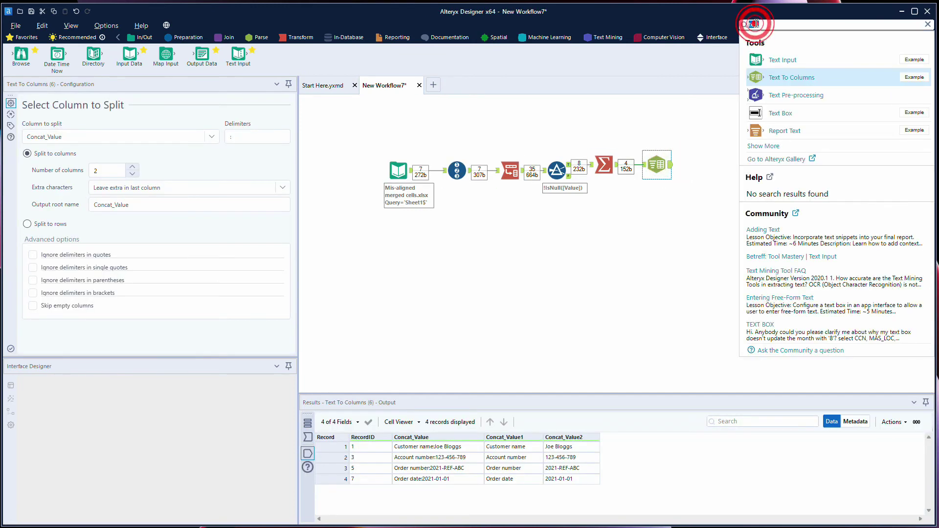
{"action": "type", "text": "sel"}
{"action": "left_click_drag", "start_coordinate": [758, 93], "coordinate": [700, 165]}
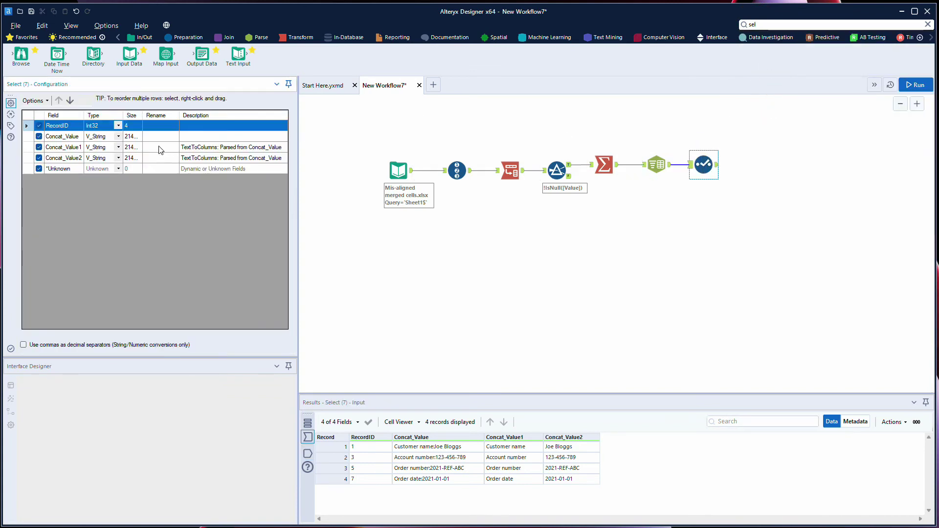
{"action": "left_click", "coordinate": [159, 147]}
{"action": "type", "text": "Ke"}
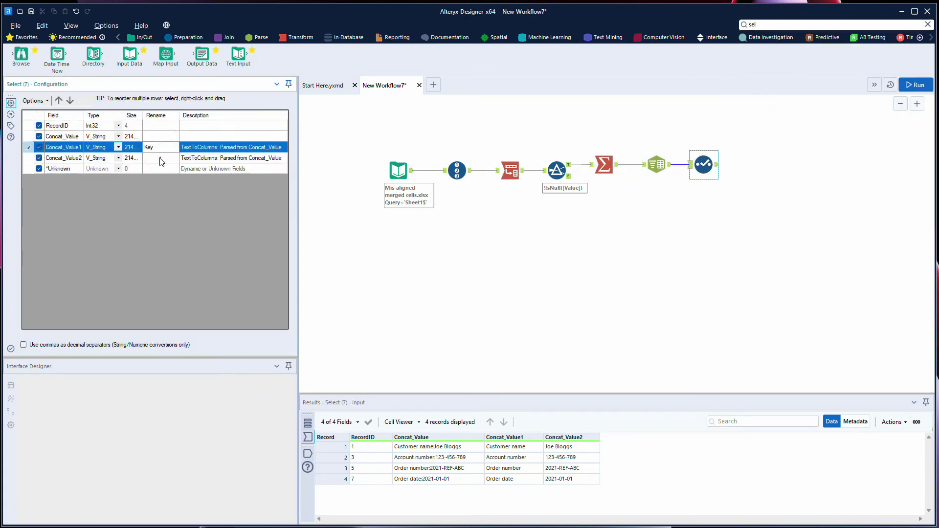
{"action": "type", "text": "y"}
{"action": "left_click", "coordinate": [161, 160]}
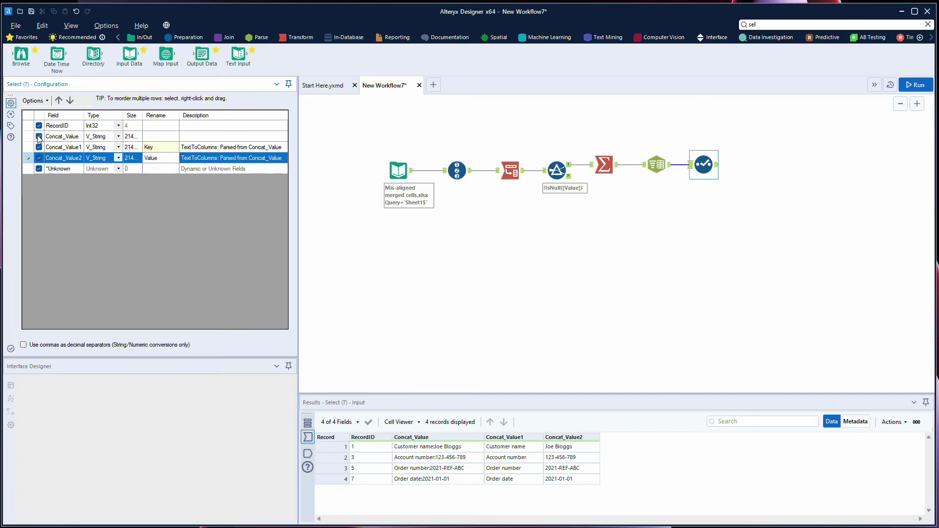
{"action": "left_click", "coordinate": [39, 137]}
{"action": "left_click", "coordinate": [38, 126]}
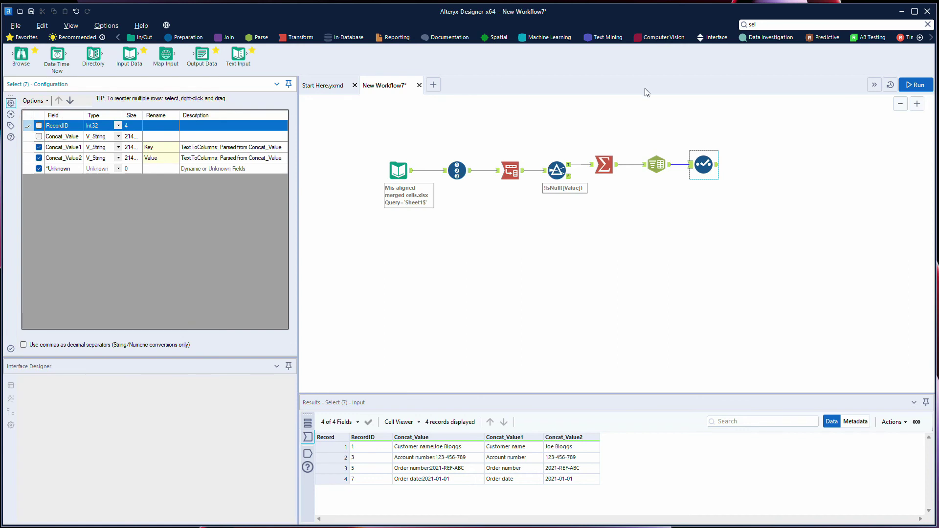
- Append a Browse tool after Select and run, outputting 4 records of Key and Value
{"action": "right_click", "coordinate": [703, 161]}
{"action": "left_click", "coordinate": [757, 303]}
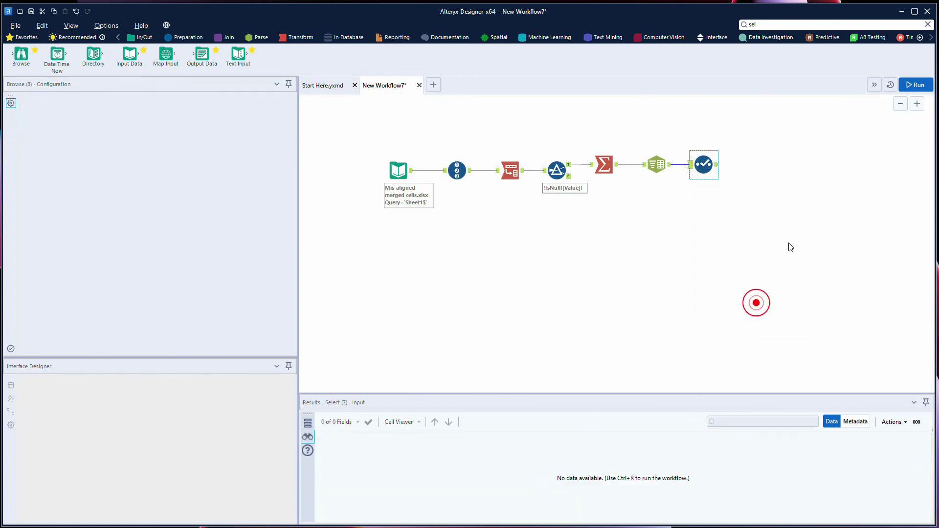
{"action": "left_click", "coordinate": [911, 86]}
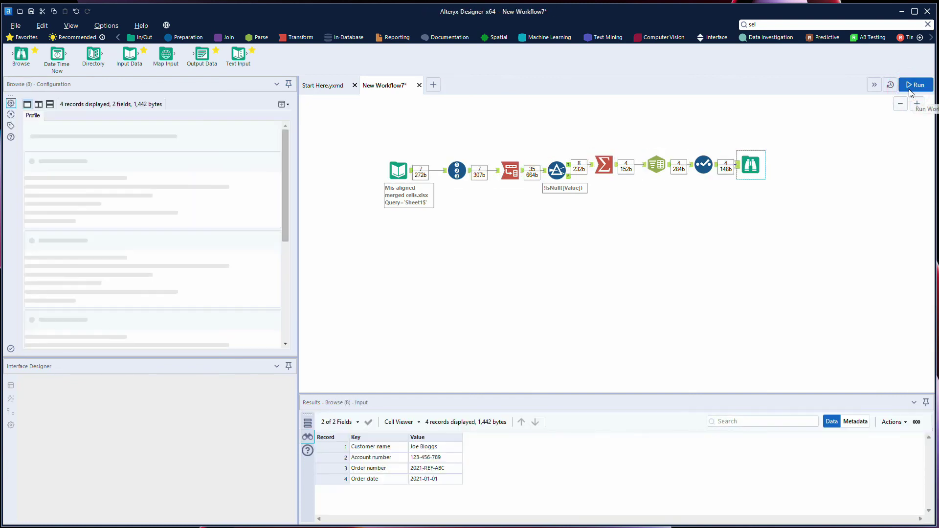